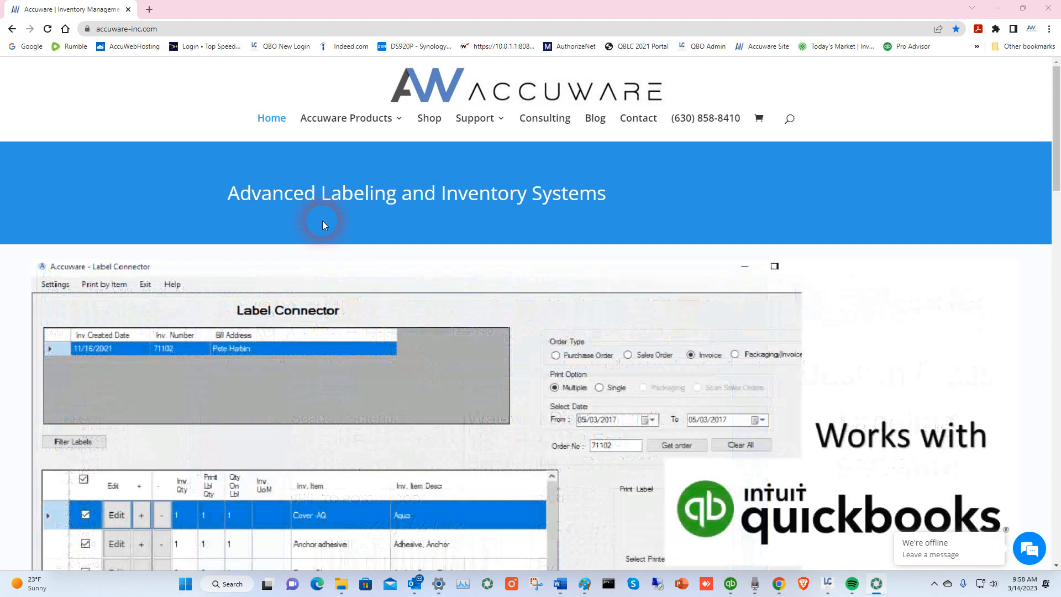
# - Reveal the Accuware Products dropdown in the site navigation
pyautogui.moveTo(352, 123)
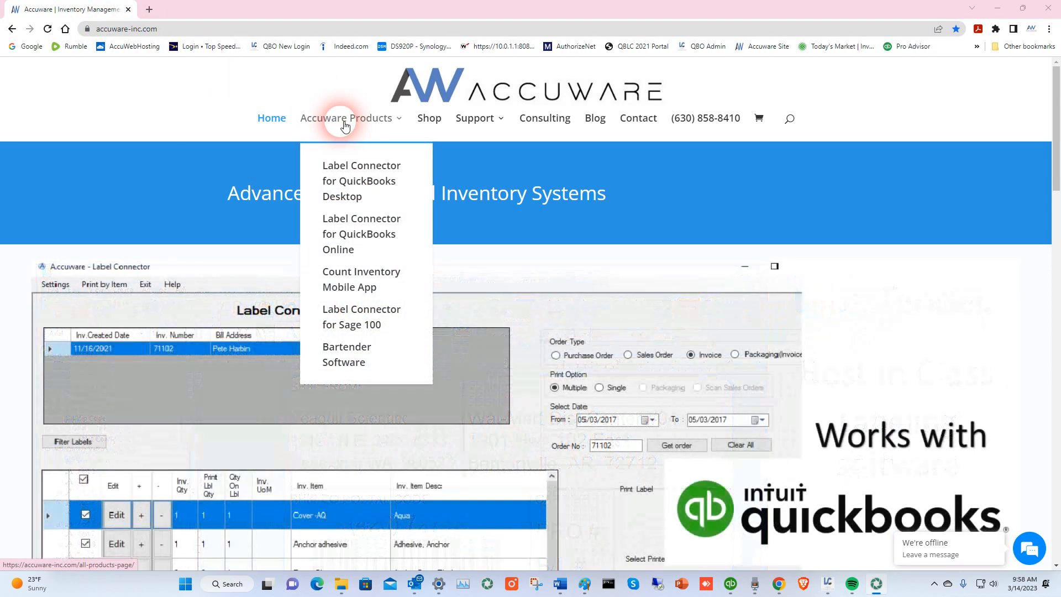
# - Open the Count Inventory Mobile App page with its trial form, then go to Count Inventory Support
pyautogui.click(355, 283)
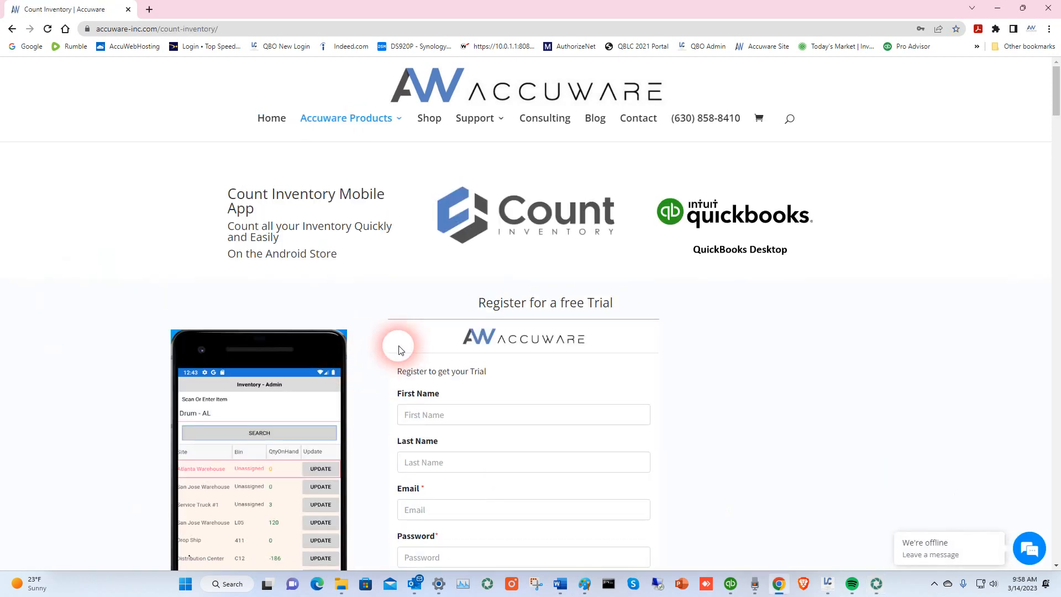
pyautogui.scroll(-5, 395, 332)
pyautogui.scroll(2, 394, 322)
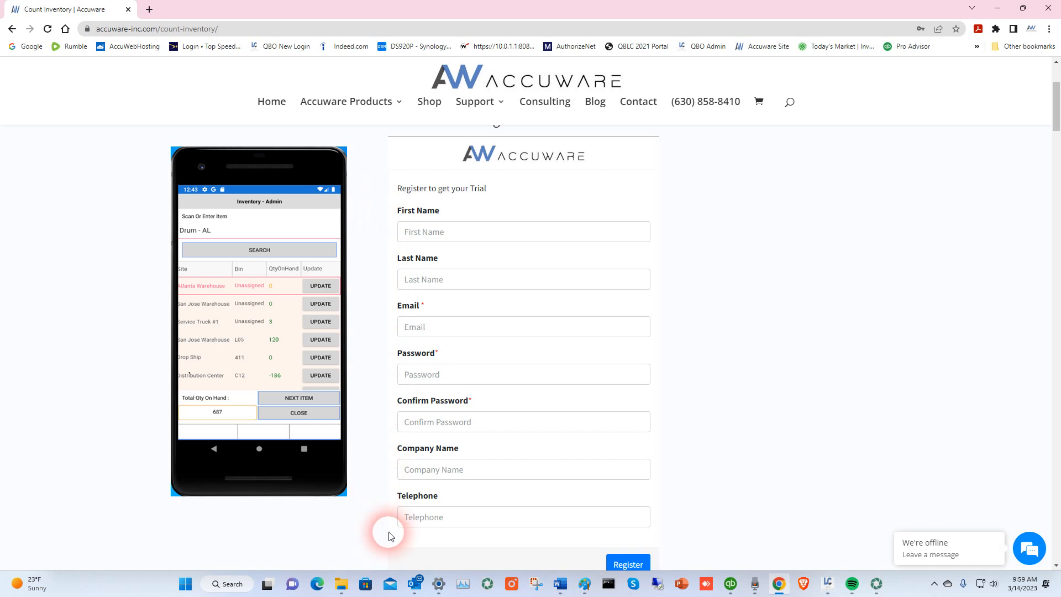
pyautogui.moveTo(484, 103)
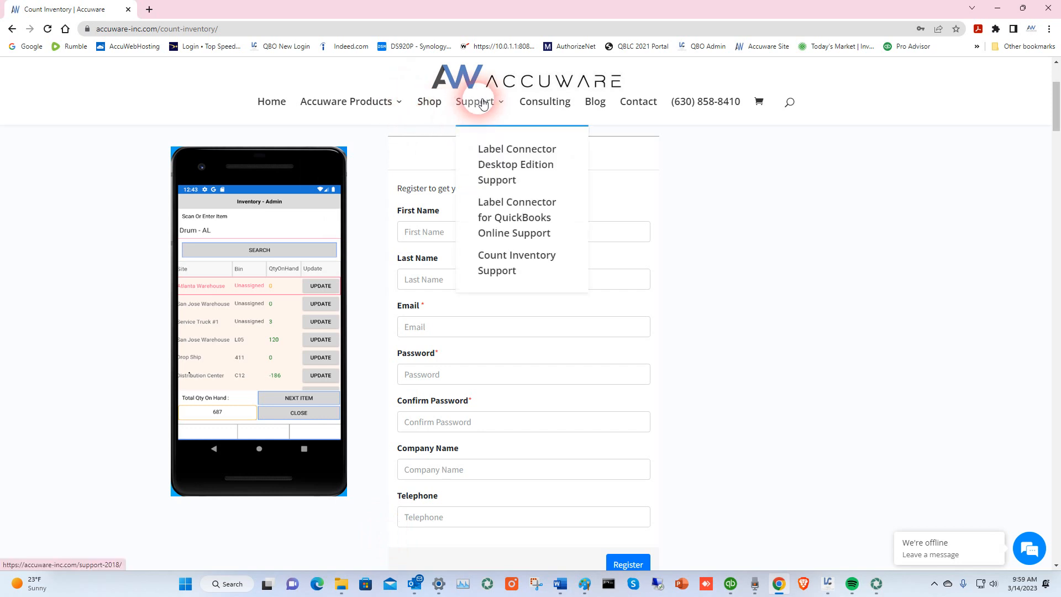
pyautogui.click(507, 255)
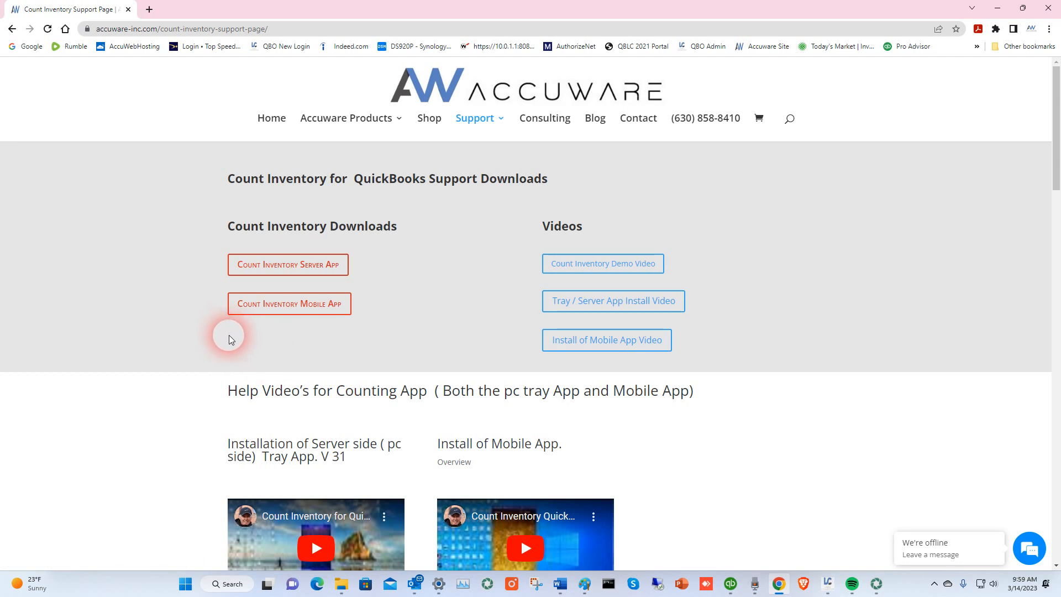
# - Download the Count Inventory Server App installer, CountInventoryInstall (5).msi (21.1 MB)
pyautogui.click(290, 265)
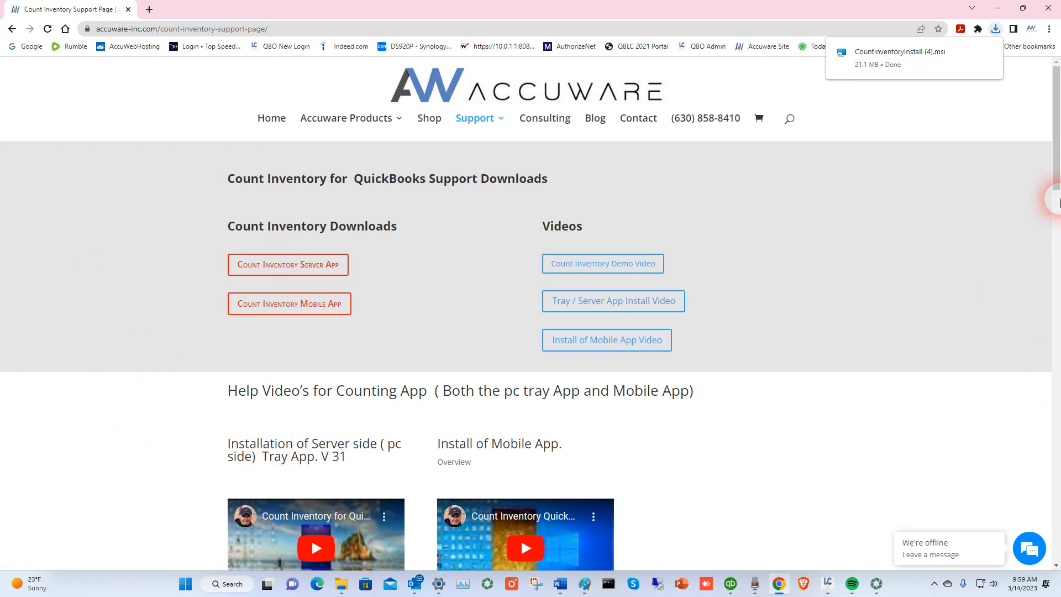
pyautogui.moveTo(1056, 151)
pyautogui.mouseDown()
pyautogui.moveTo(1057, 159)
pyautogui.moveTo(1060, 136)
pyautogui.mouseUp()
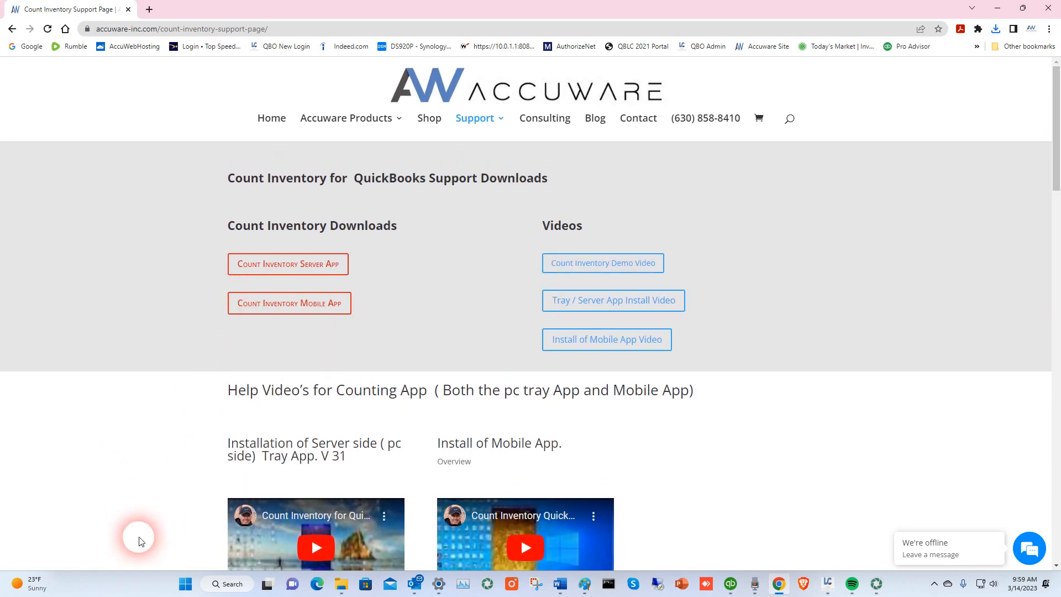
pyautogui.scroll(-1, 159, 447)
pyautogui.scroll(-5, 166, 436)
pyautogui.moveTo(1049, 272); pyautogui.dragTo(979, 72)
pyautogui.click(270, 270)
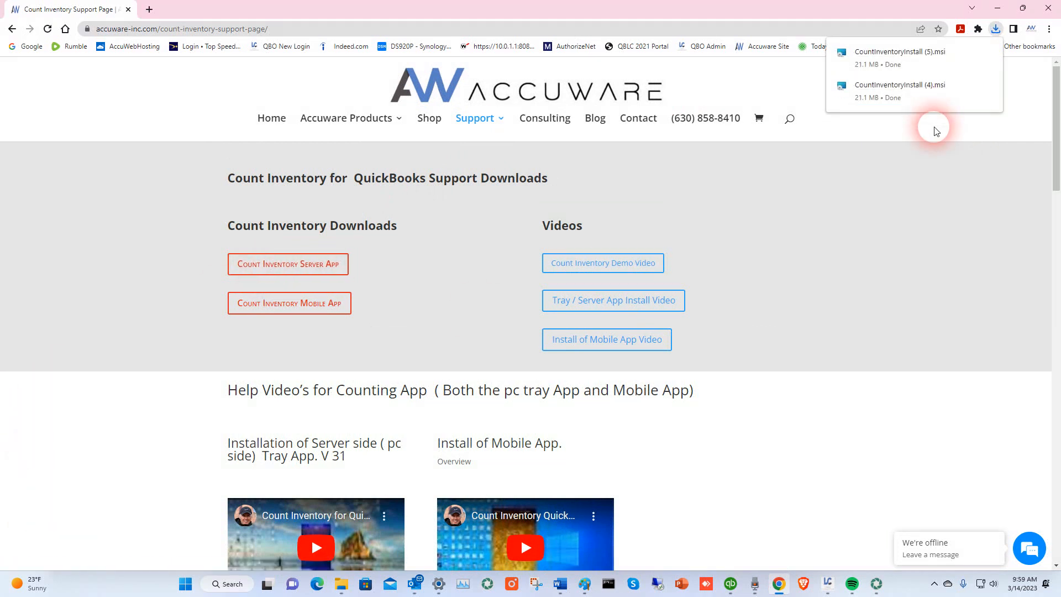
# - Install Count Inventory Mobile Connector from the .msi for Everyone in the default Program Files folder
pyautogui.click(873, 57)
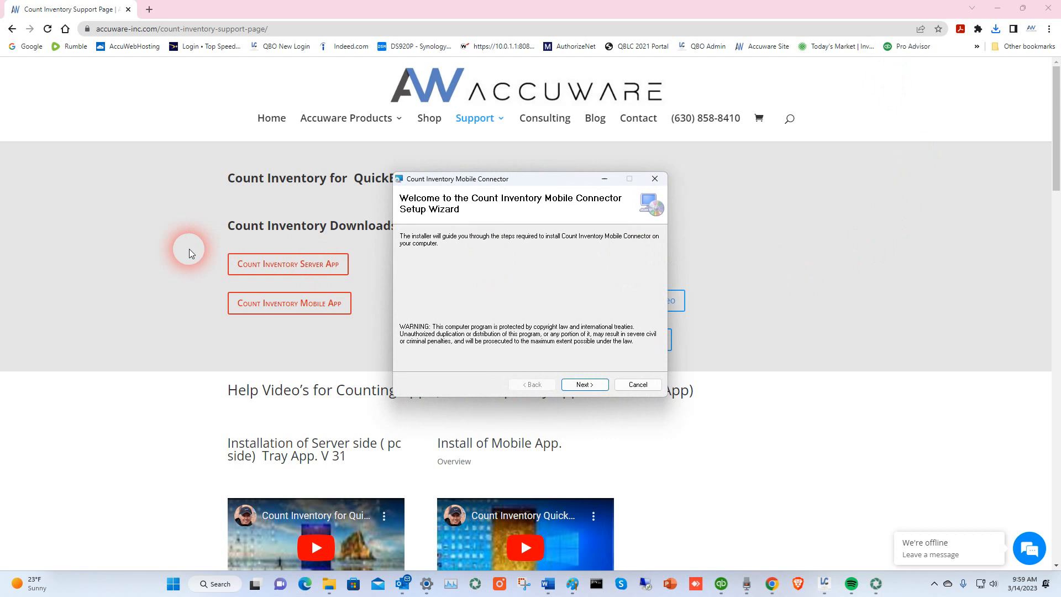
pyautogui.click(589, 385)
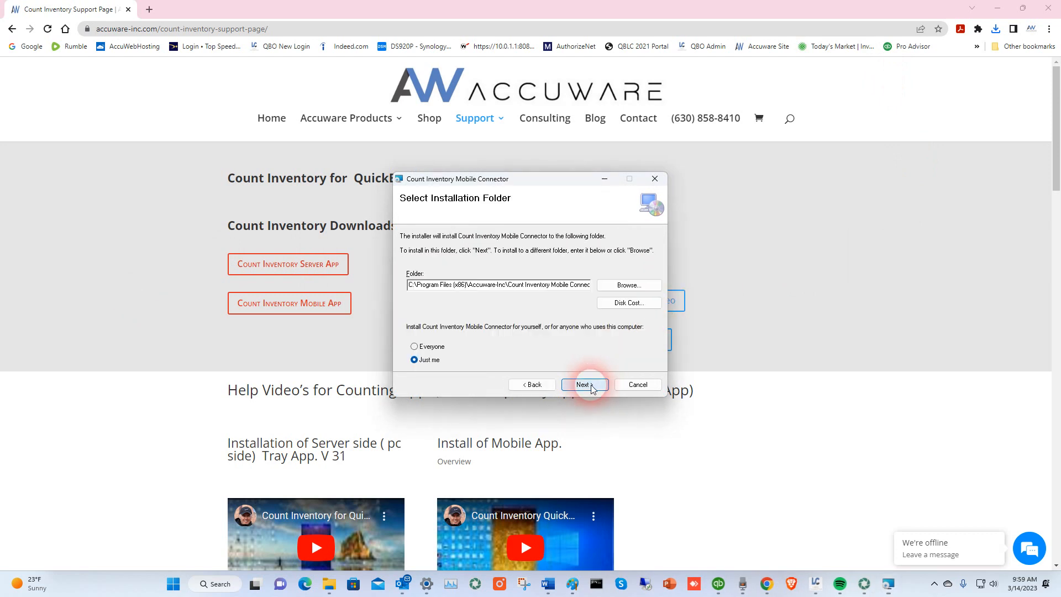
pyautogui.click(415, 346)
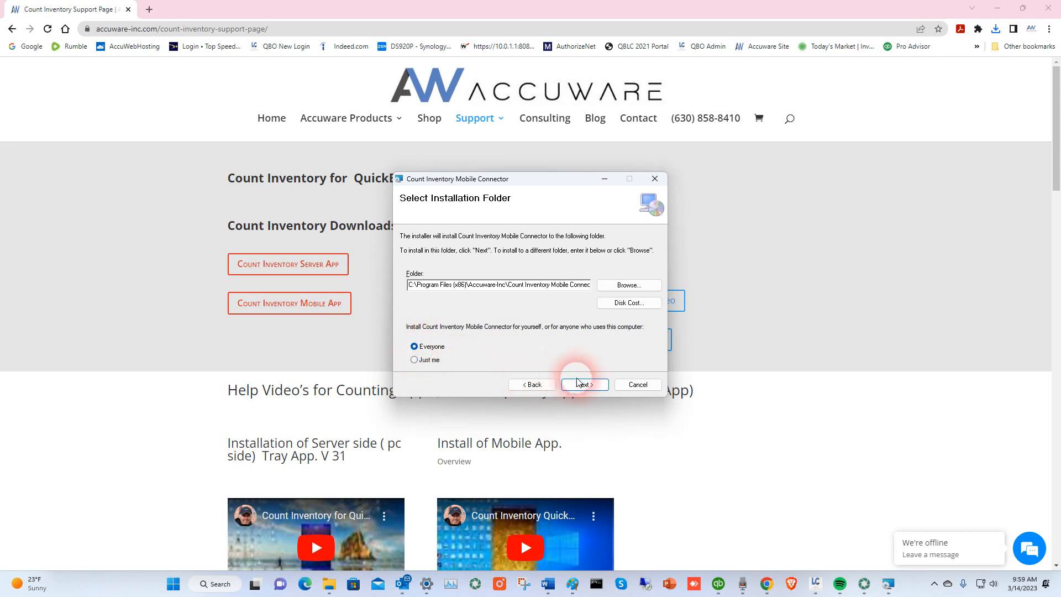
pyautogui.click(580, 384)
pyautogui.click(583, 385)
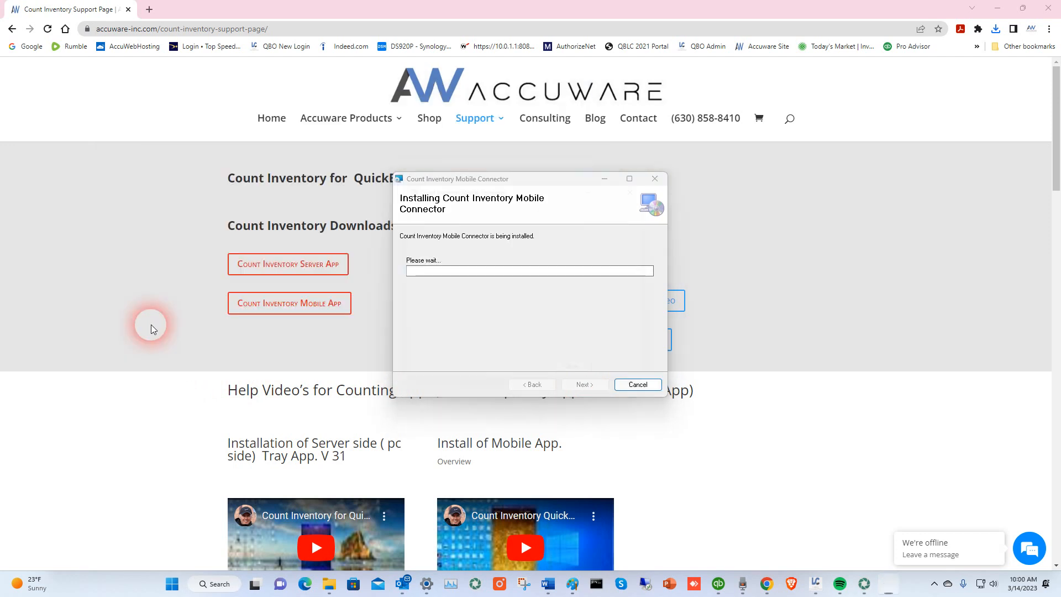
pyautogui.click(608, 385)
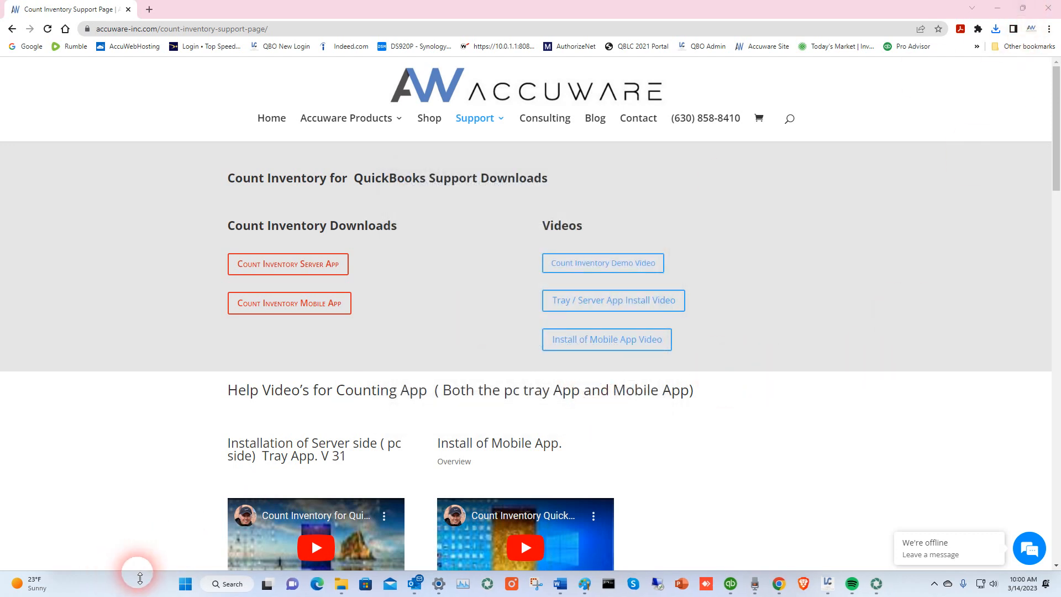
# - Launch Counting Inventory Mobile Connector from Start and sign in with the account e-mail and password
pyautogui.click(182, 586)
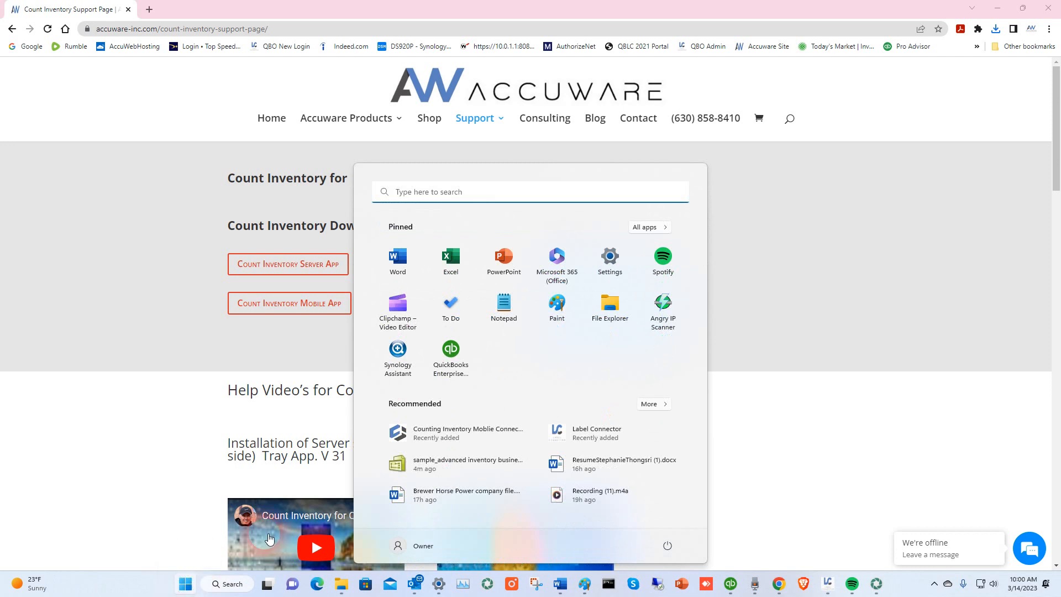
pyautogui.click(416, 442)
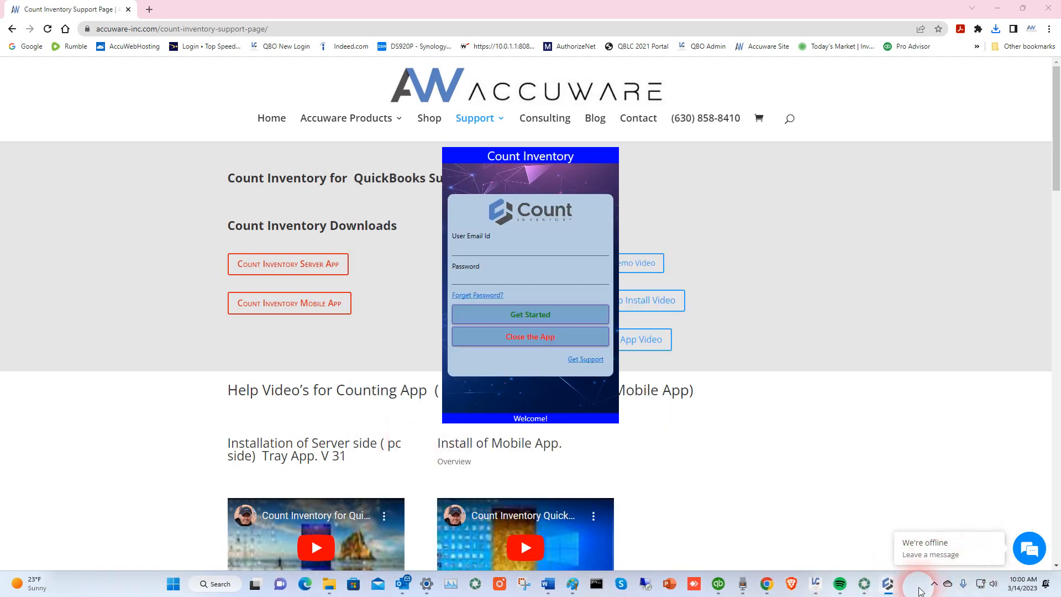
pyautogui.click(495, 255)
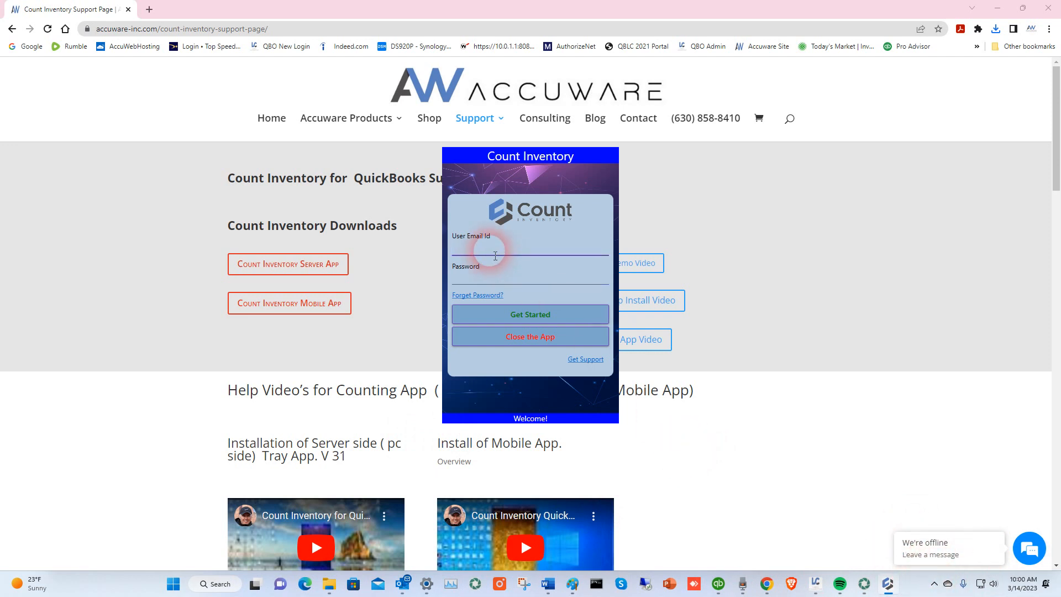
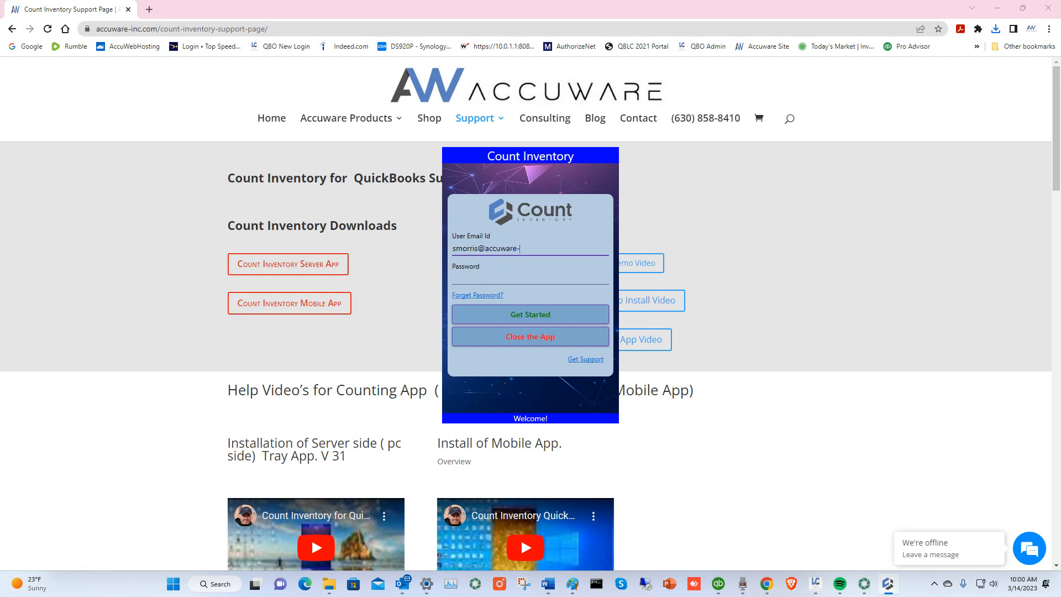
pyautogui.click(495, 256)
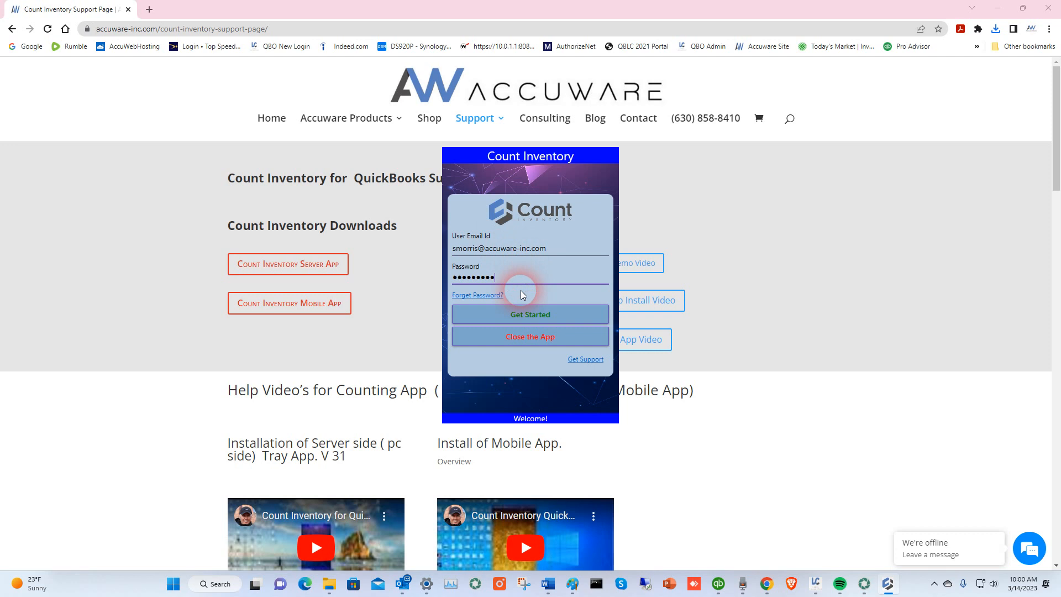
pyautogui.click(526, 315)
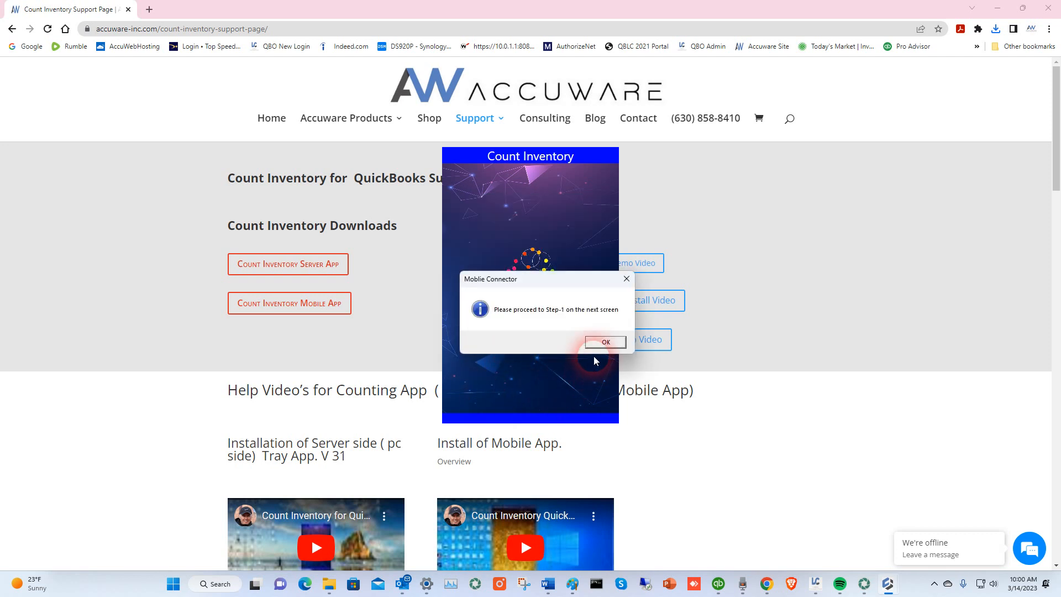
# - Choose sample_advanced inventory business.qbw as the company file and attempt Item and Account Sync
pyautogui.click(606, 340)
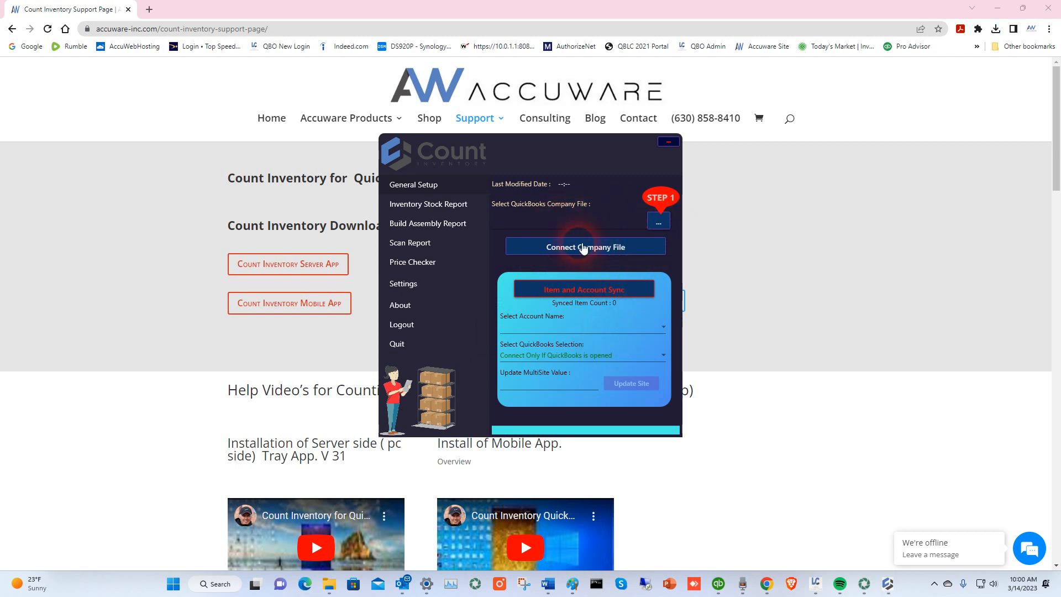
pyautogui.click(657, 221)
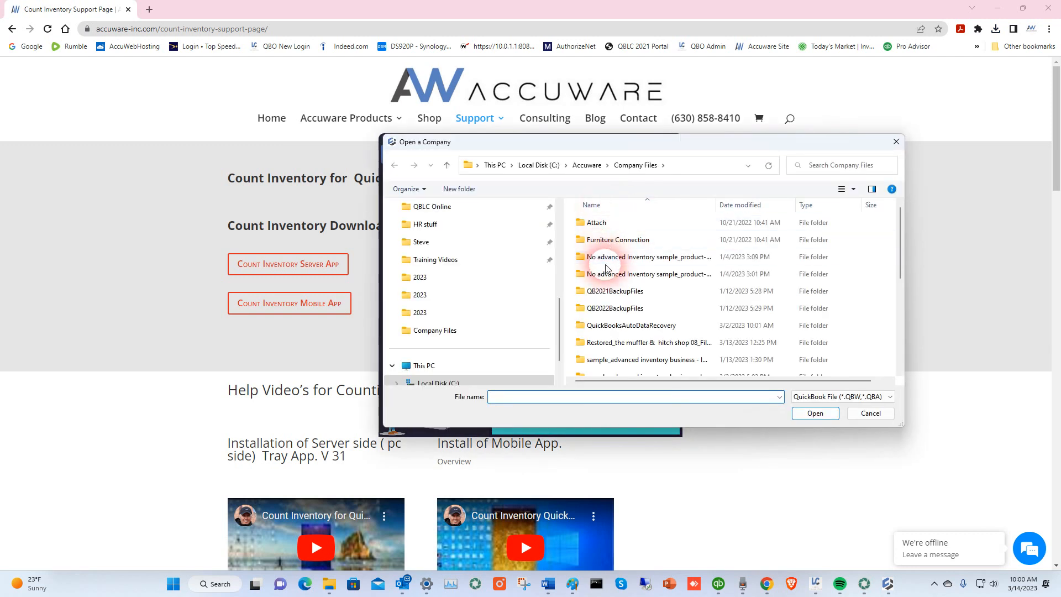
pyautogui.scroll(-5, 638, 326)
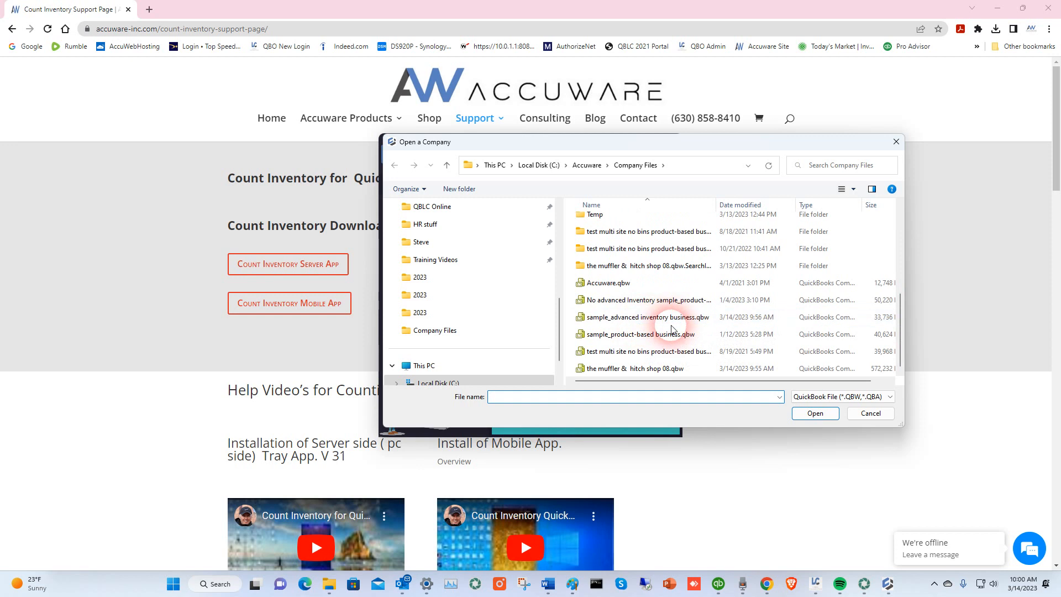
pyautogui.click(631, 318)
pyautogui.click(813, 414)
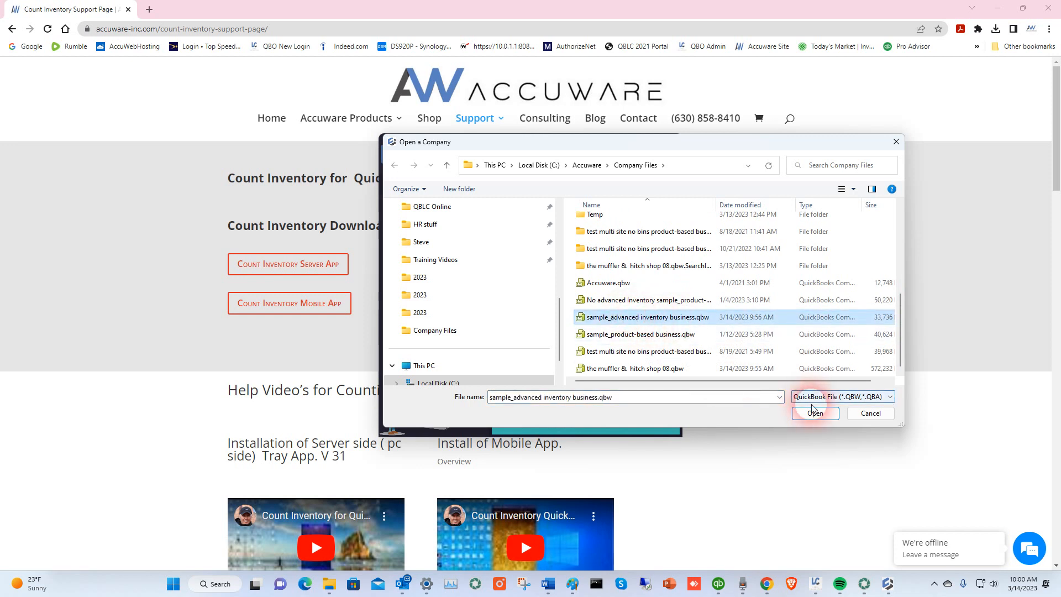
pyautogui.moveTo(0, 85); pyautogui.dragTo(0, 80)
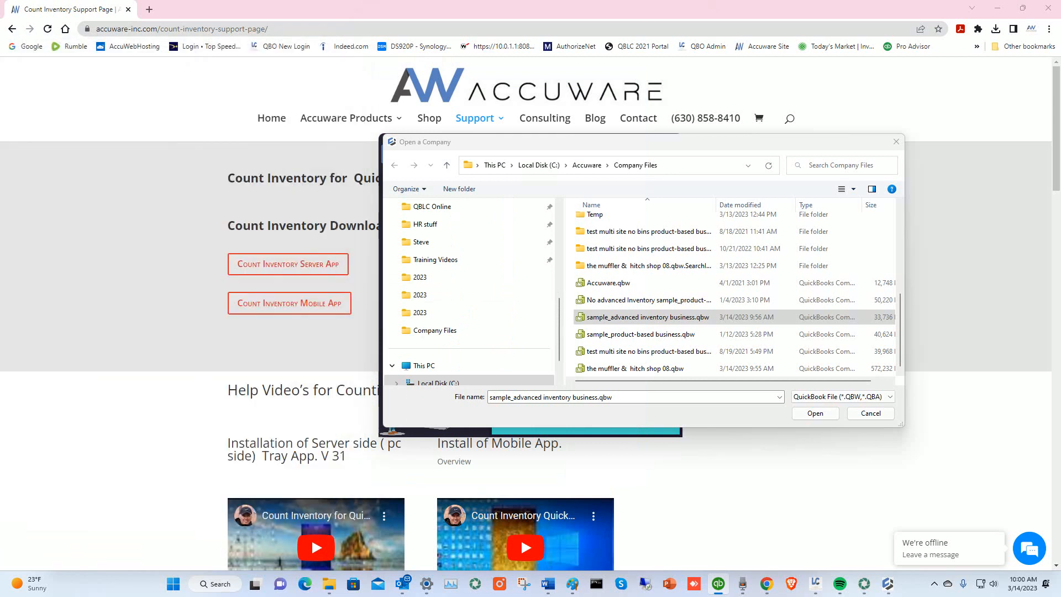
pyautogui.click(815, 413)
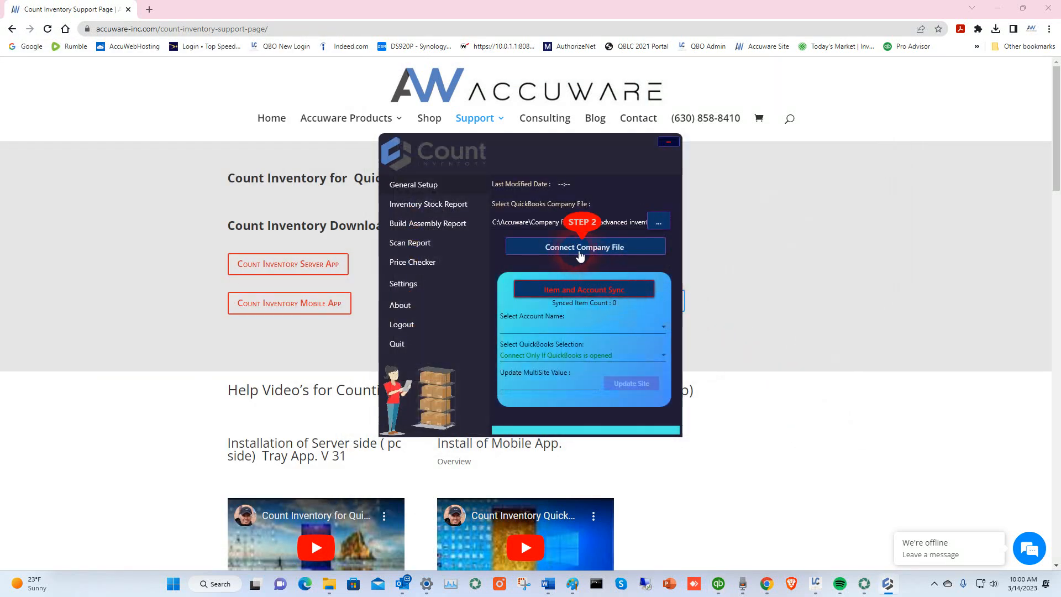
pyautogui.click(600, 292)
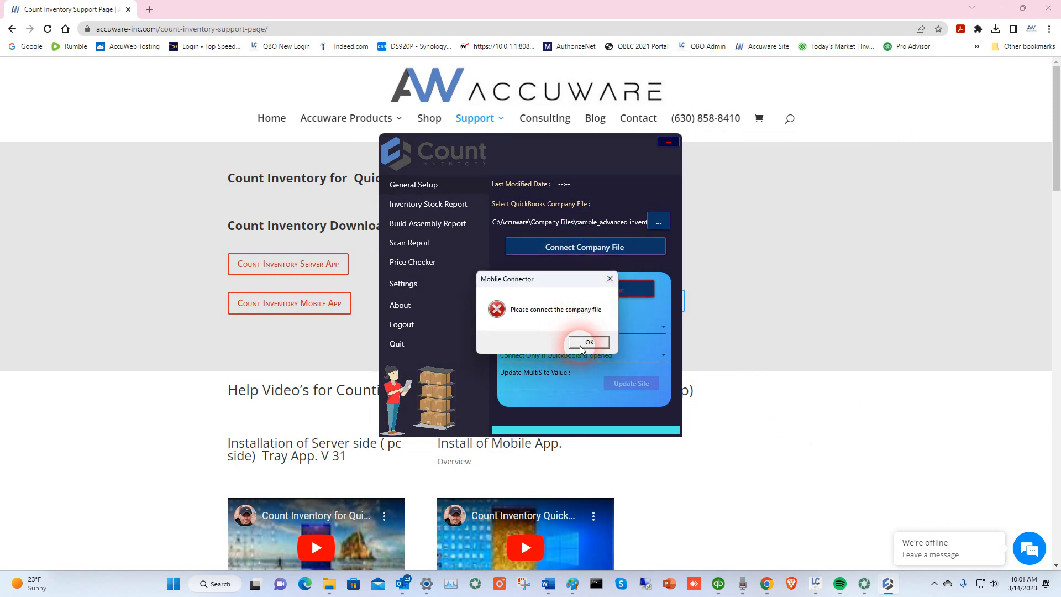
# - Grant the connector access whenever the Advanced Inventory File is open and accept the success message
pyautogui.click(581, 348)
pyautogui.click(583, 256)
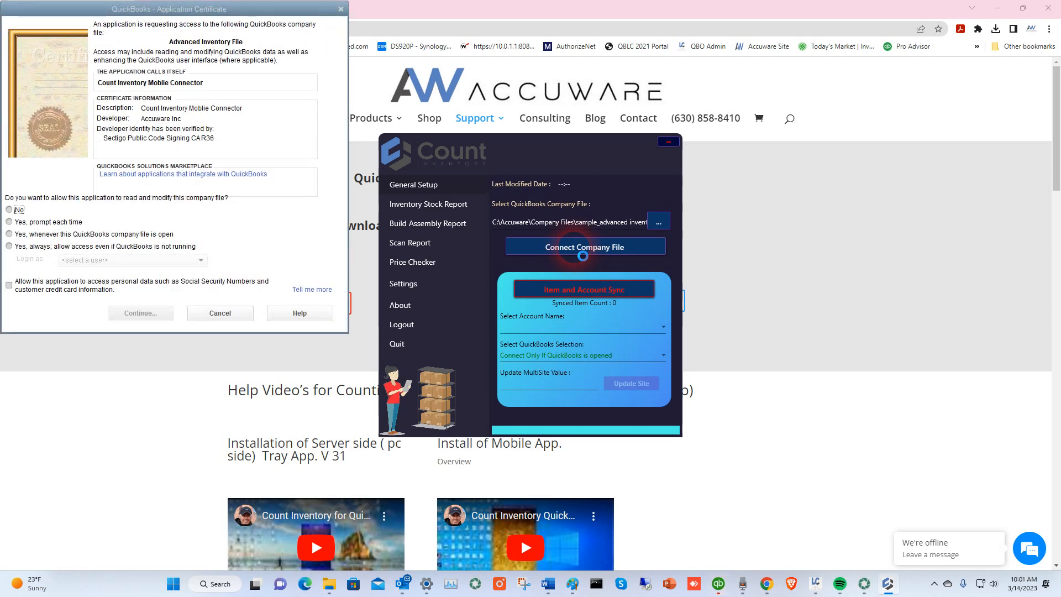
pyautogui.moveTo(256, 11); pyautogui.dragTo(377, 221)
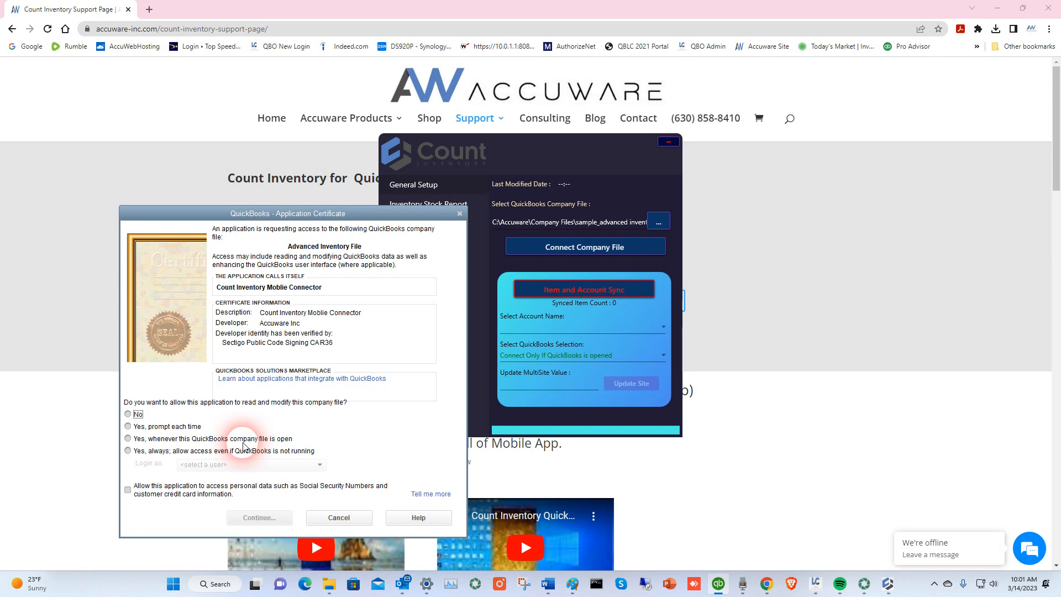
pyautogui.click(129, 439)
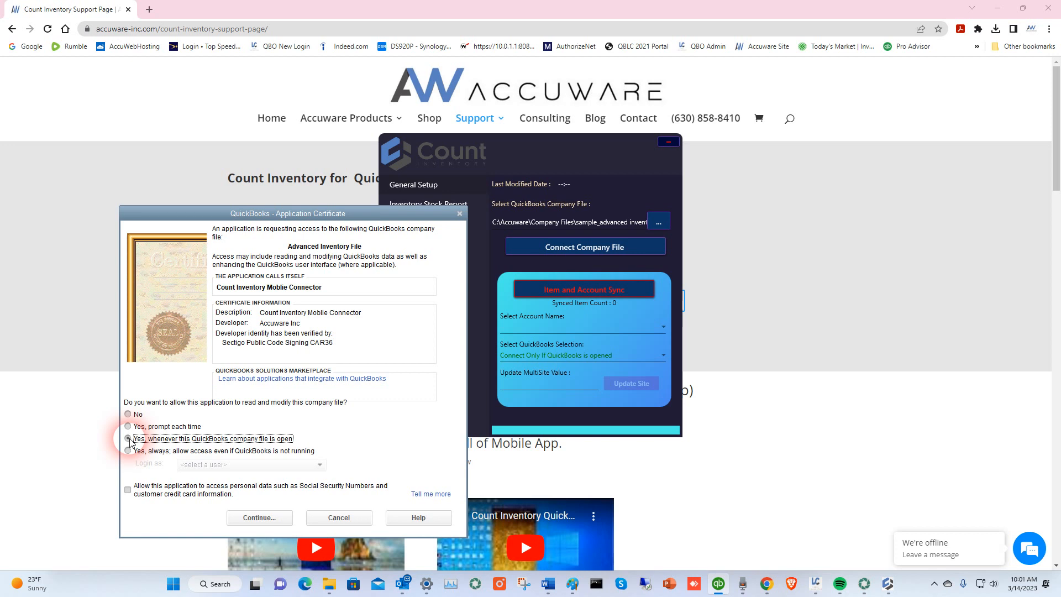
pyautogui.click(129, 439)
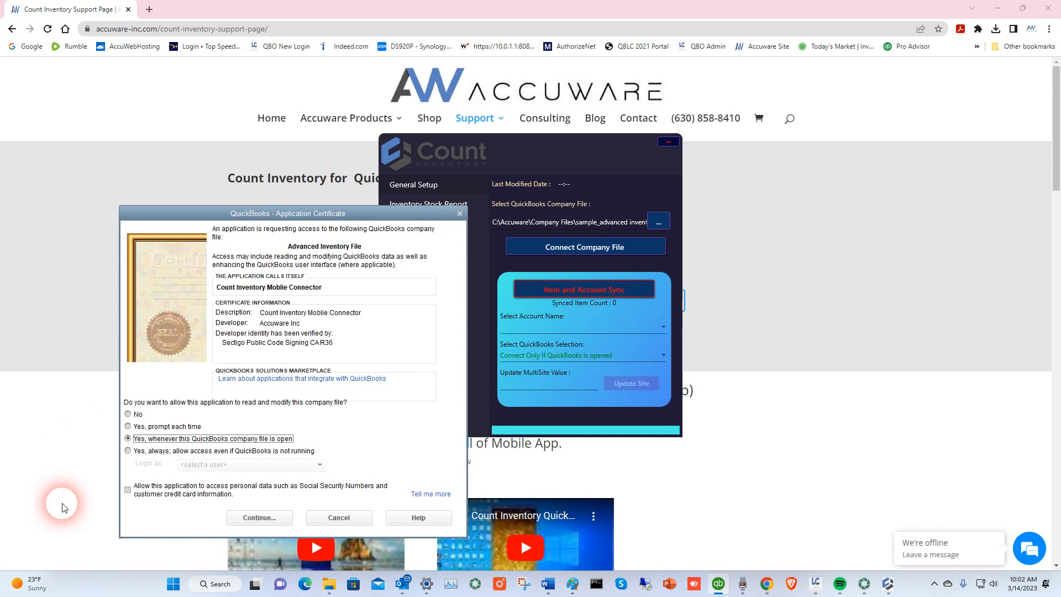
pyautogui.click(265, 524)
pyautogui.click(190, 11)
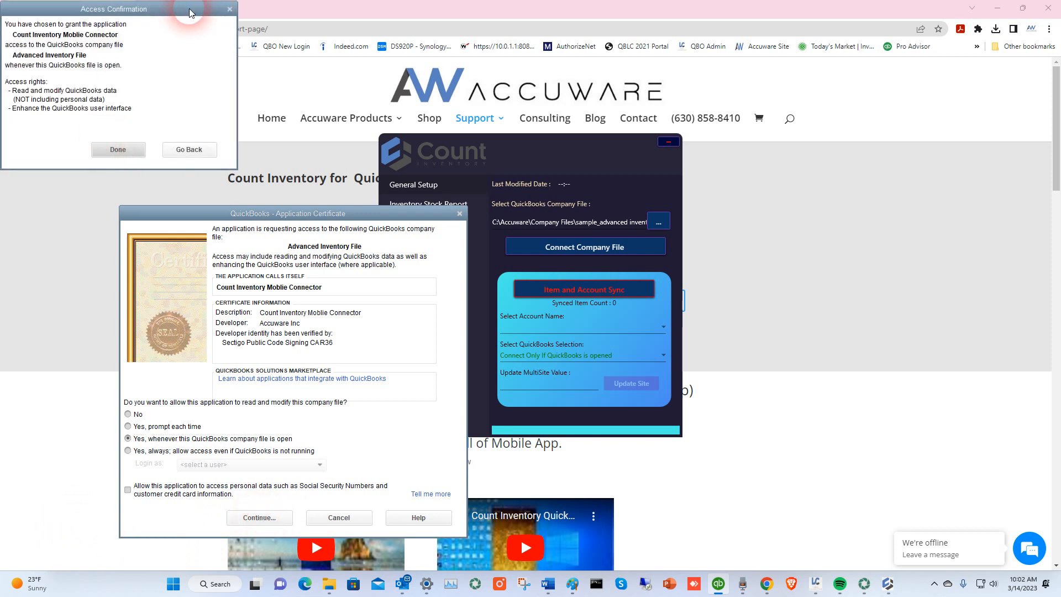
pyautogui.moveTo(189, 11); pyautogui.dragTo(389, 244)
pyautogui.click(320, 388)
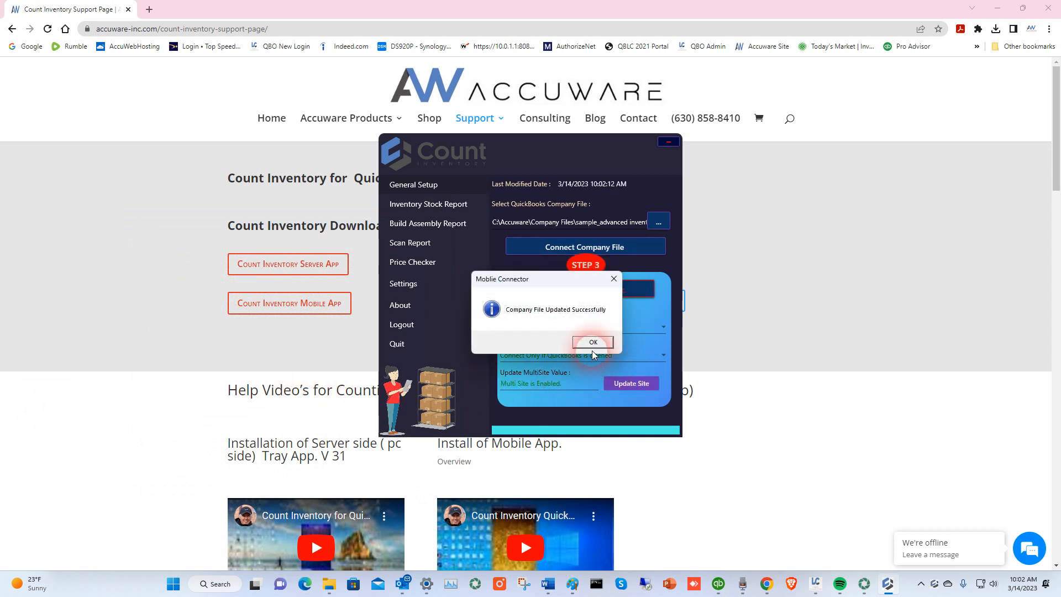
pyautogui.click(589, 345)
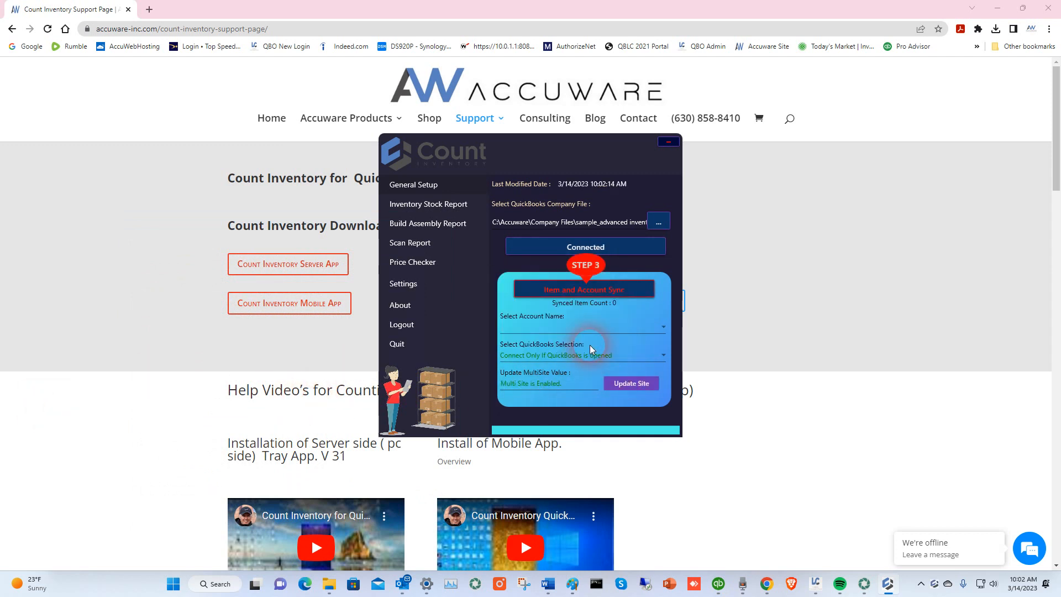
pyautogui.moveTo(0, 33); pyautogui.dragTo(675, 134)
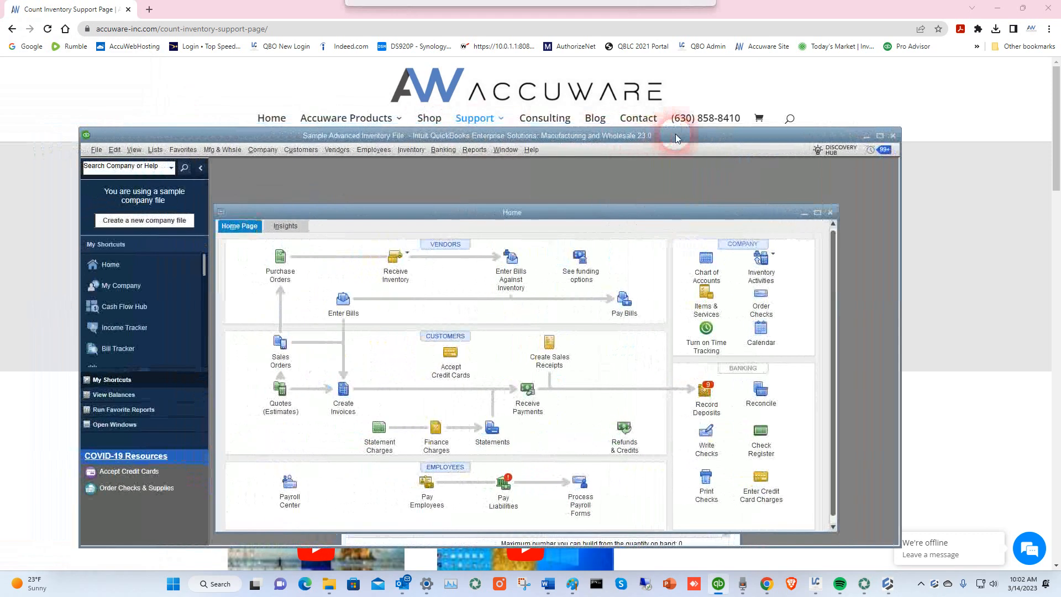
# - Verify Integrated Applications company preferences list Count Inventory Mobile Connector, then close preferences with OK
pyautogui.click(114, 150)
pyautogui.click(148, 307)
pyautogui.click(56, 136)
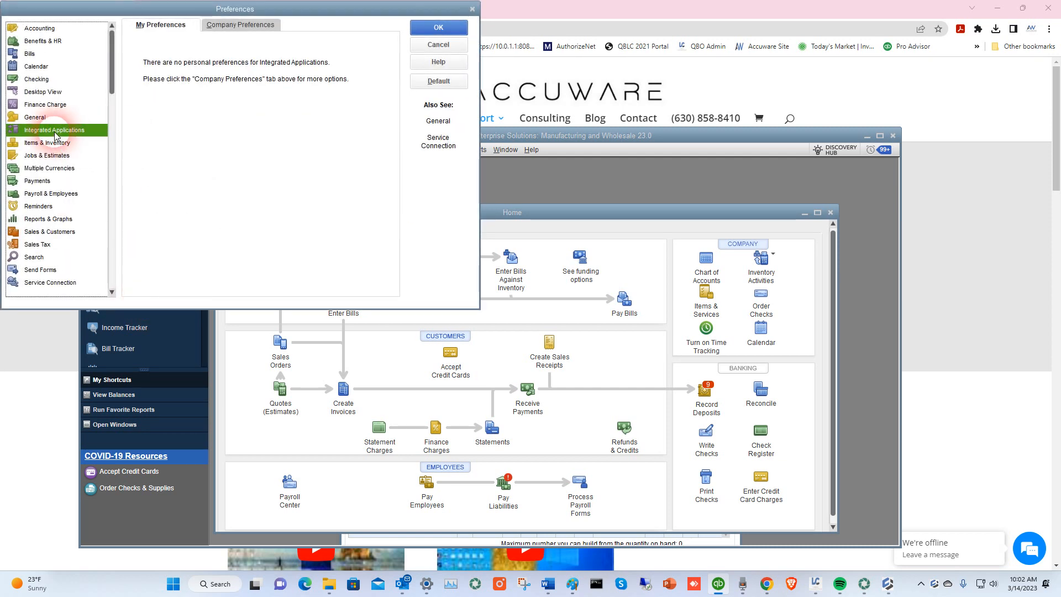
pyautogui.click(249, 25)
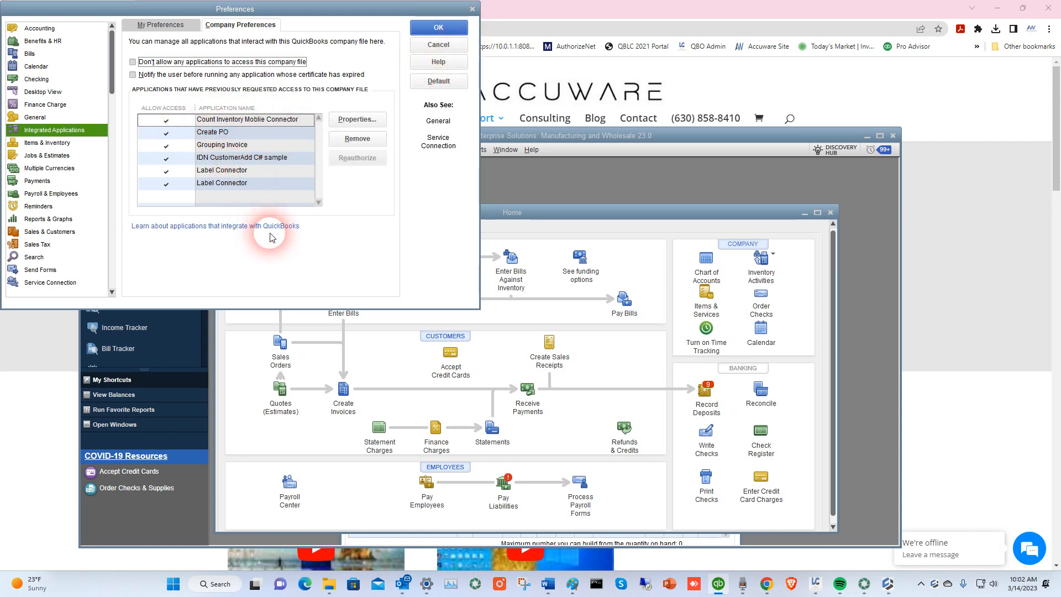
pyautogui.moveTo(350, 11); pyautogui.dragTo(408, 121)
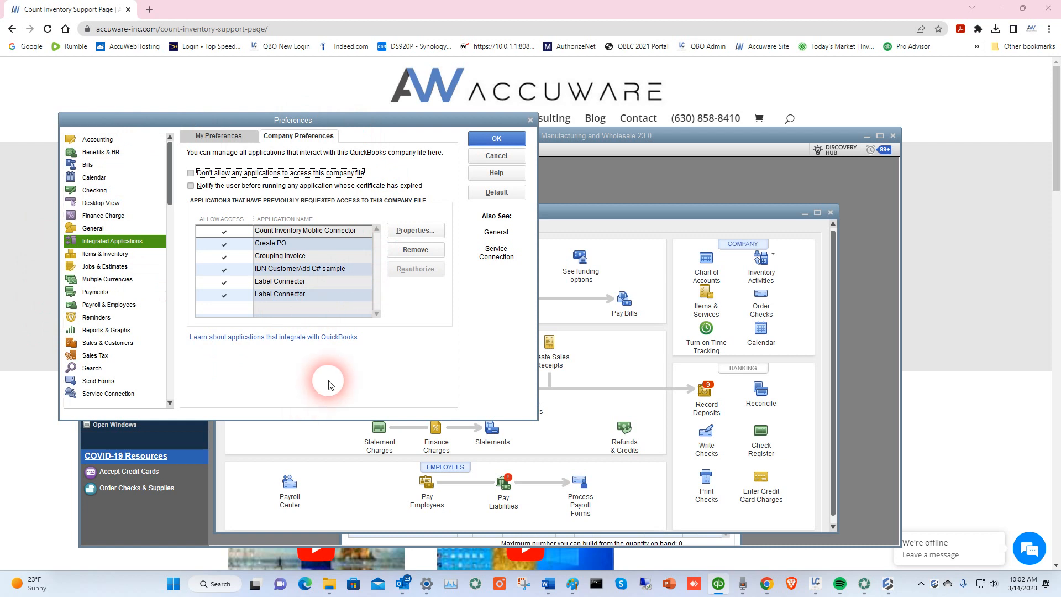
pyautogui.click(511, 141)
pyautogui.moveTo(733, 134); pyautogui.dragTo(0, 94)
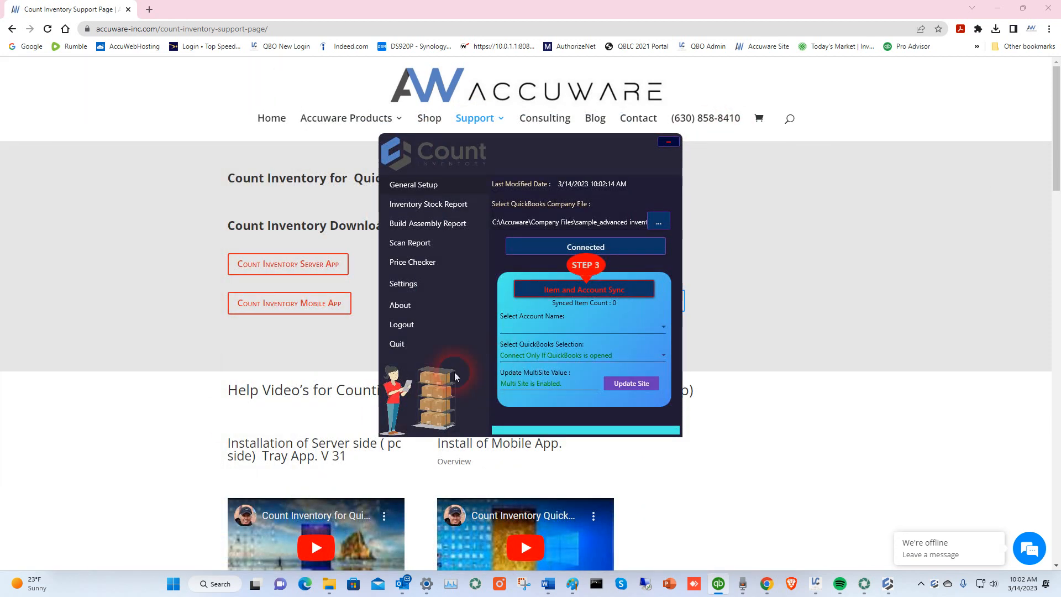
# - Run Item and Account Sync and confirm the '61 Item Synced Successfully' message
pyautogui.click(586, 292)
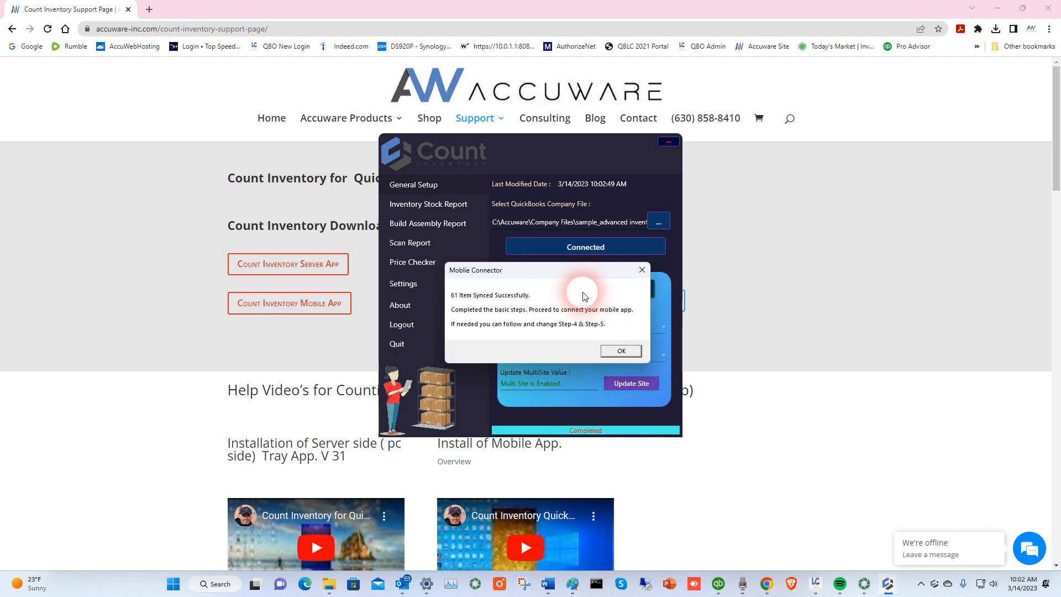
pyautogui.click(622, 352)
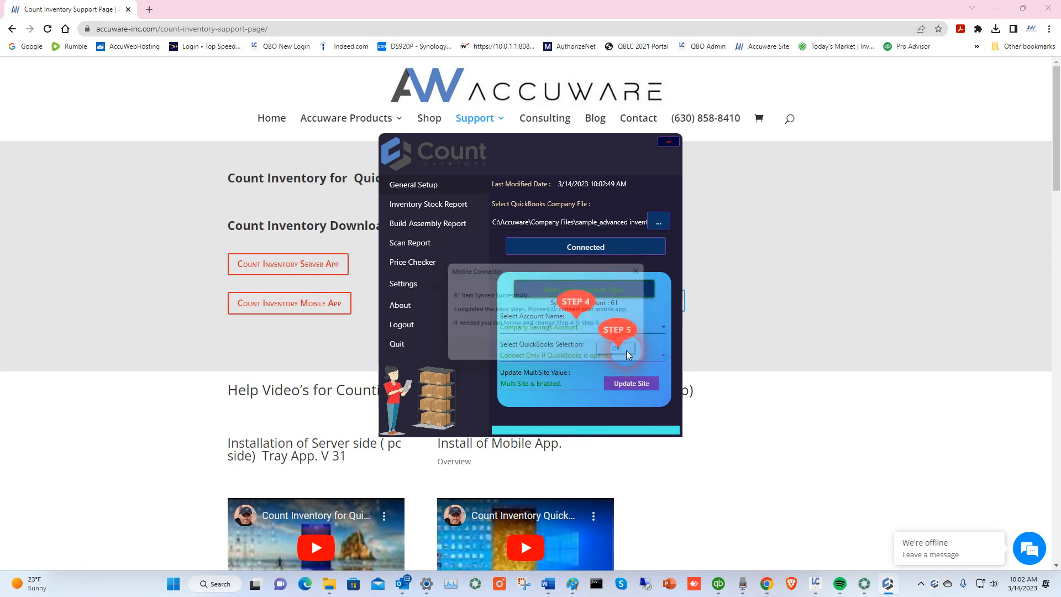
pyautogui.click(519, 331)
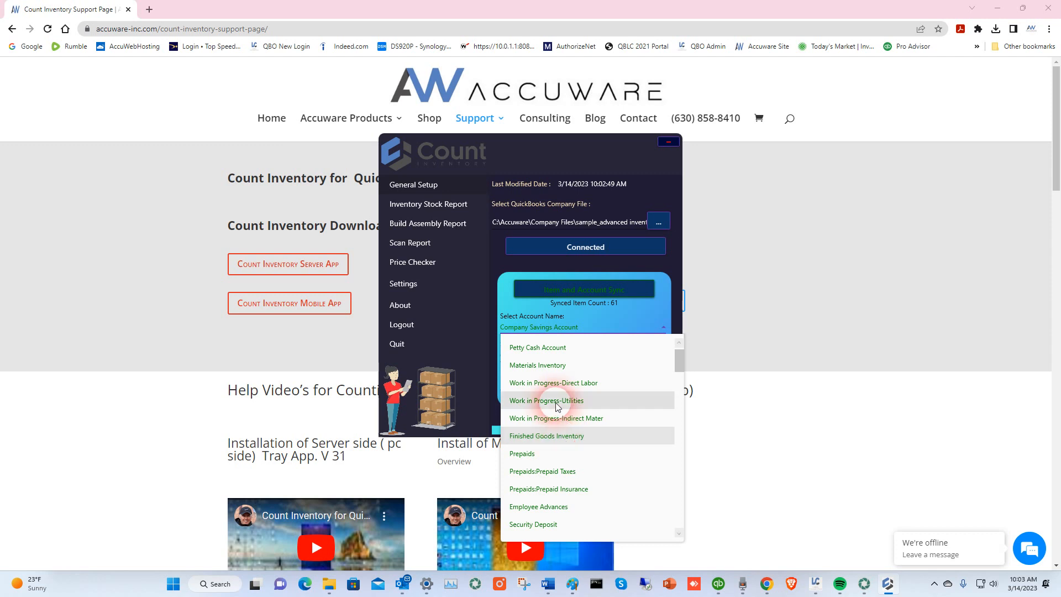
# - Select Materials Inventory as the account name and minimize the connector window
pyautogui.click(540, 365)
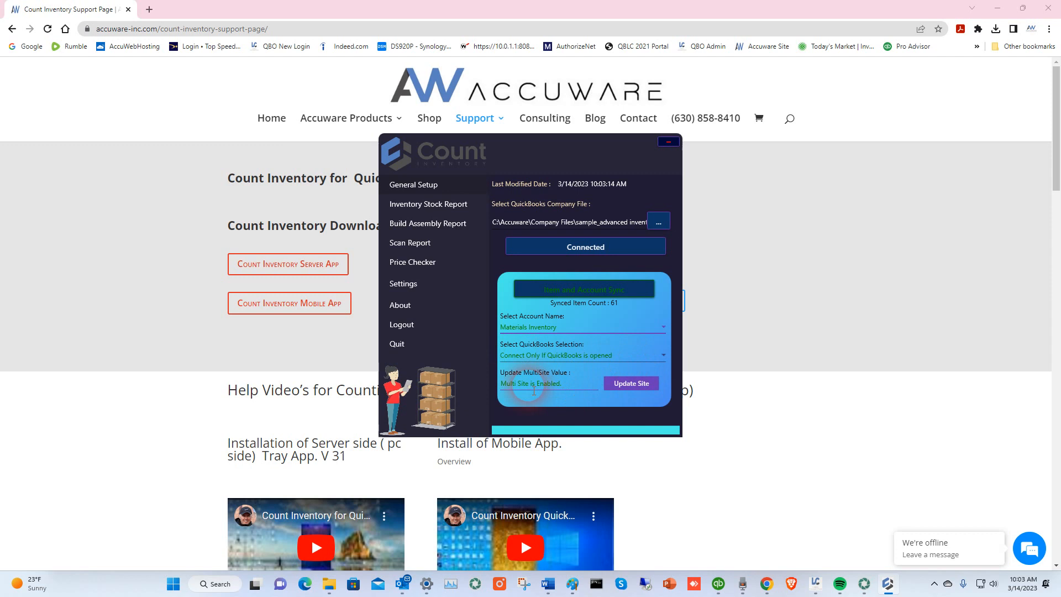
pyautogui.click(678, 432)
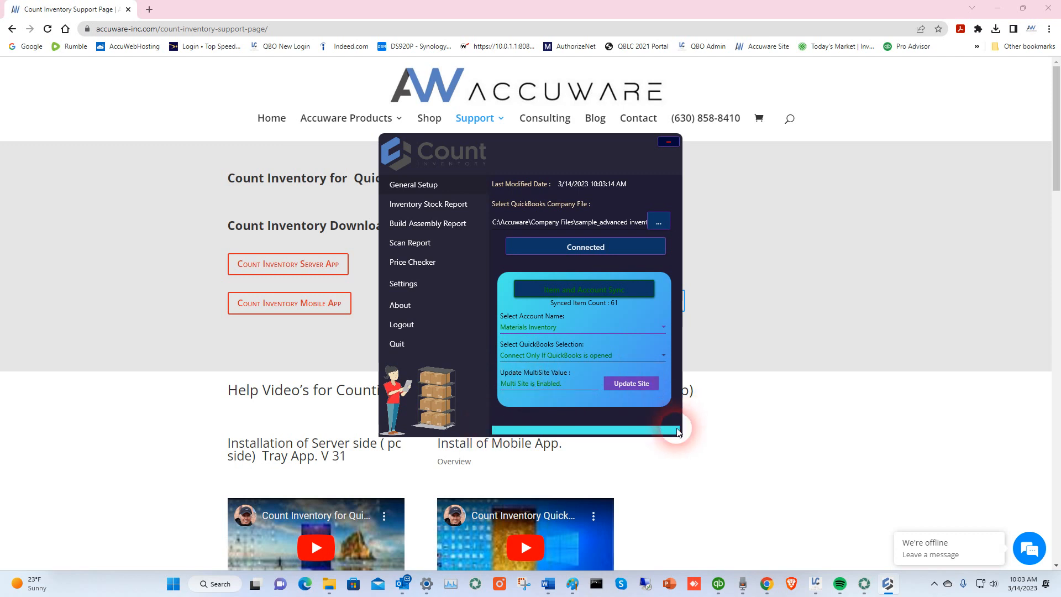
pyautogui.click(673, 143)
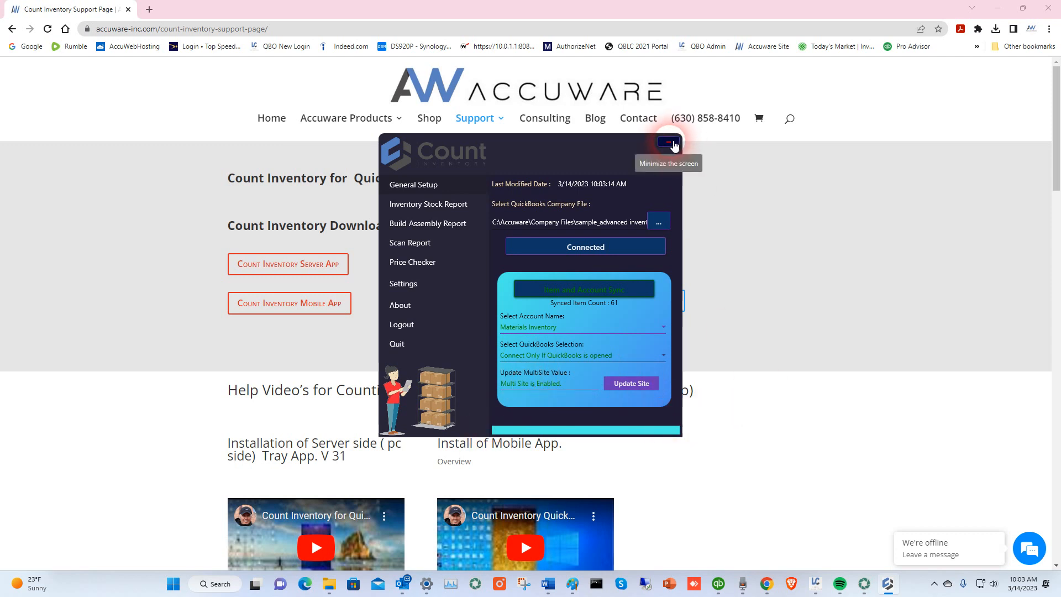
pyautogui.click(674, 143)
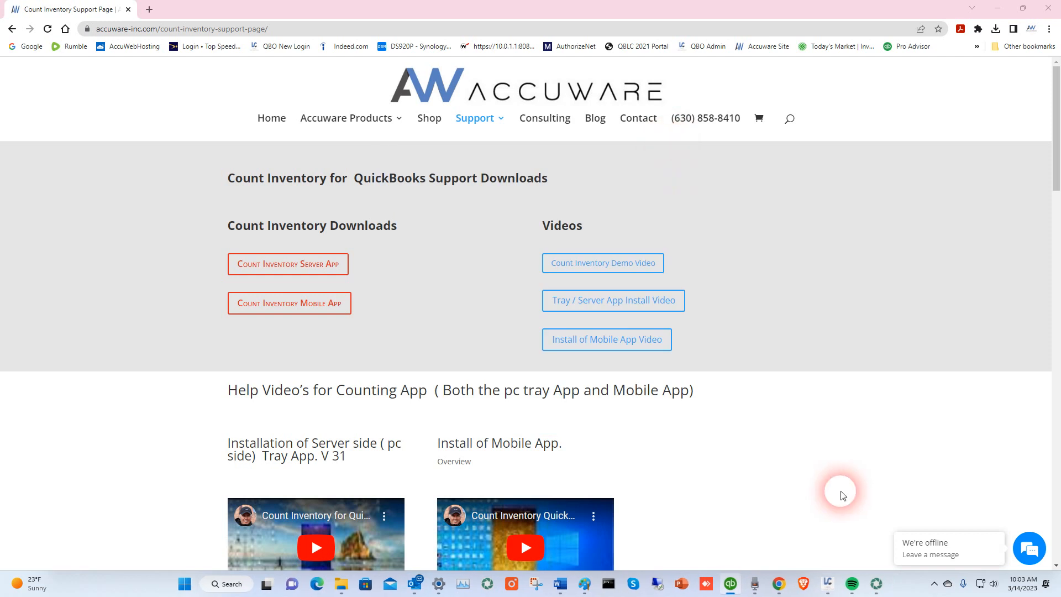
pyautogui.click(934, 585)
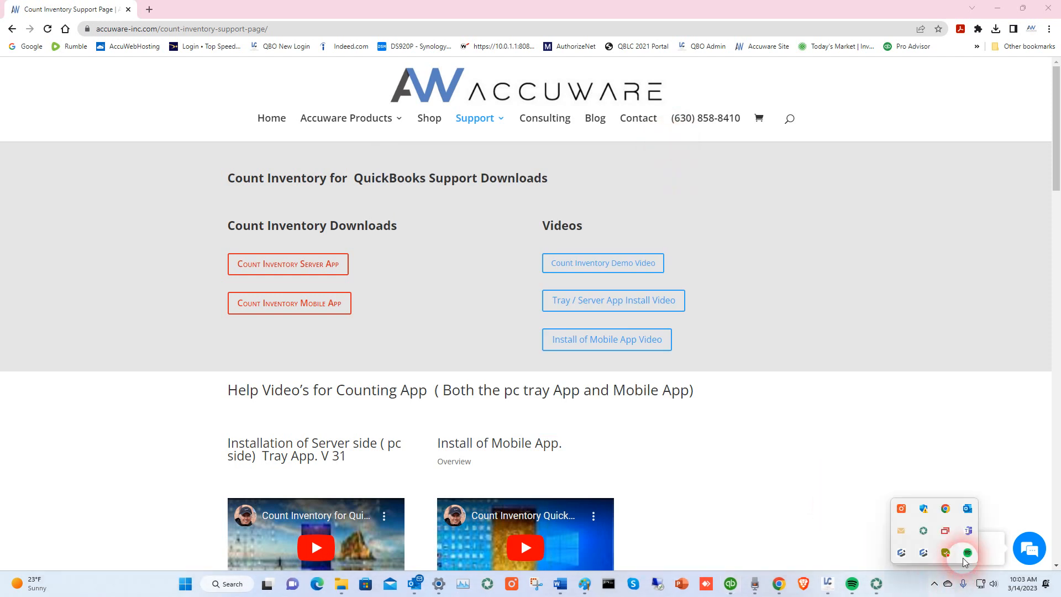